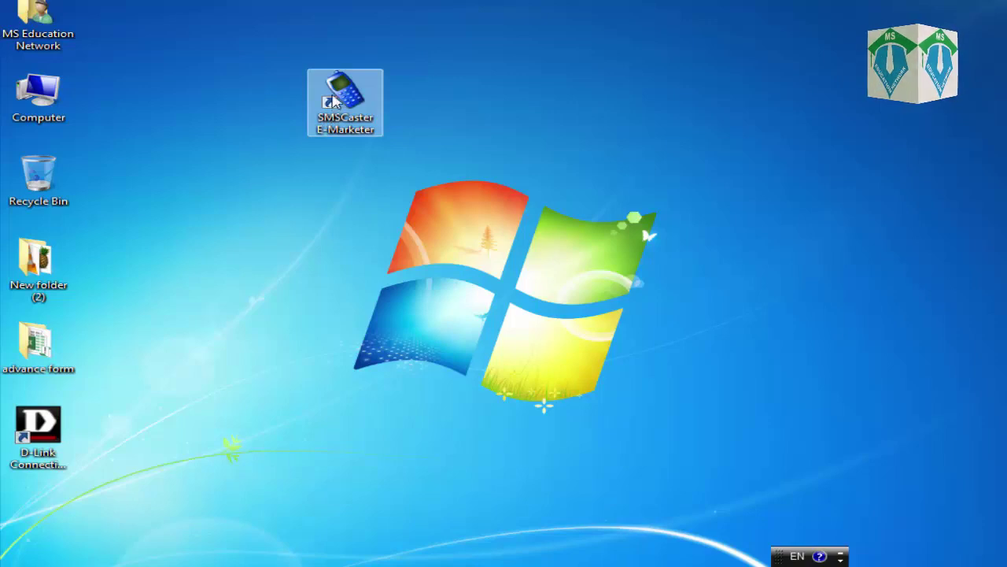
# Select and then deselect the SMSCaster E-Marketer shortcut on the desktop
pyautogui.click(300, 100)
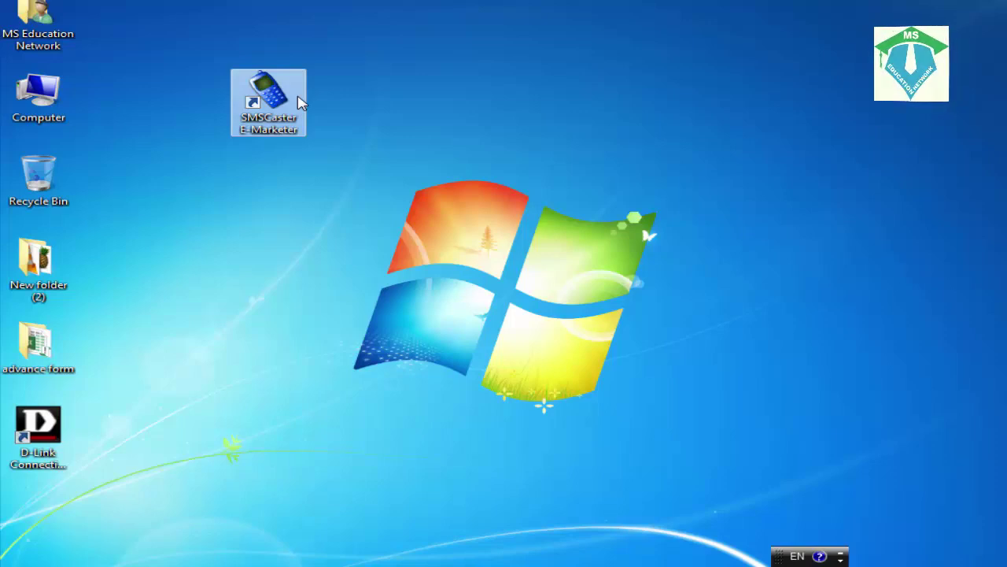
pyautogui.click(254, 200)
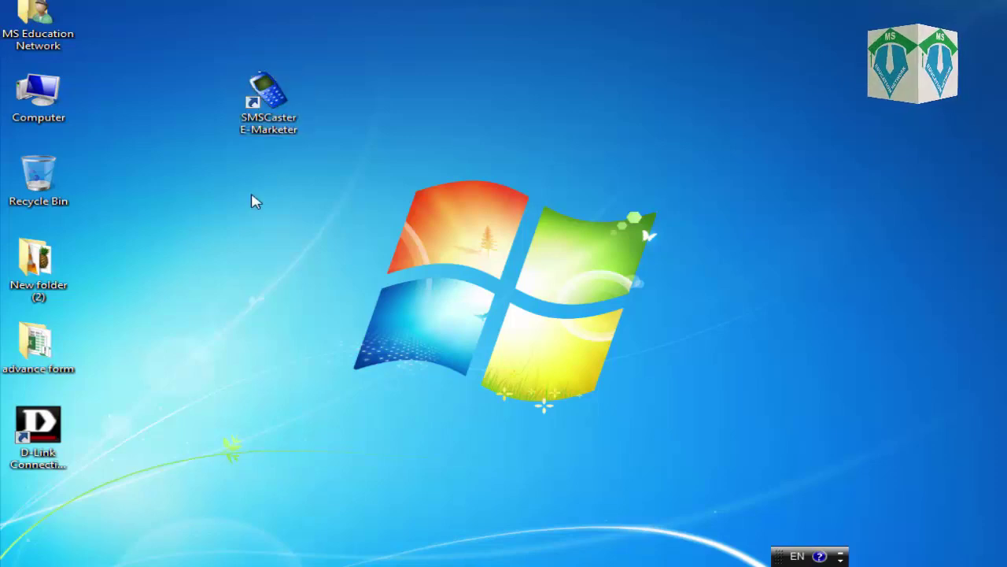
pyautogui.click(265, 118)
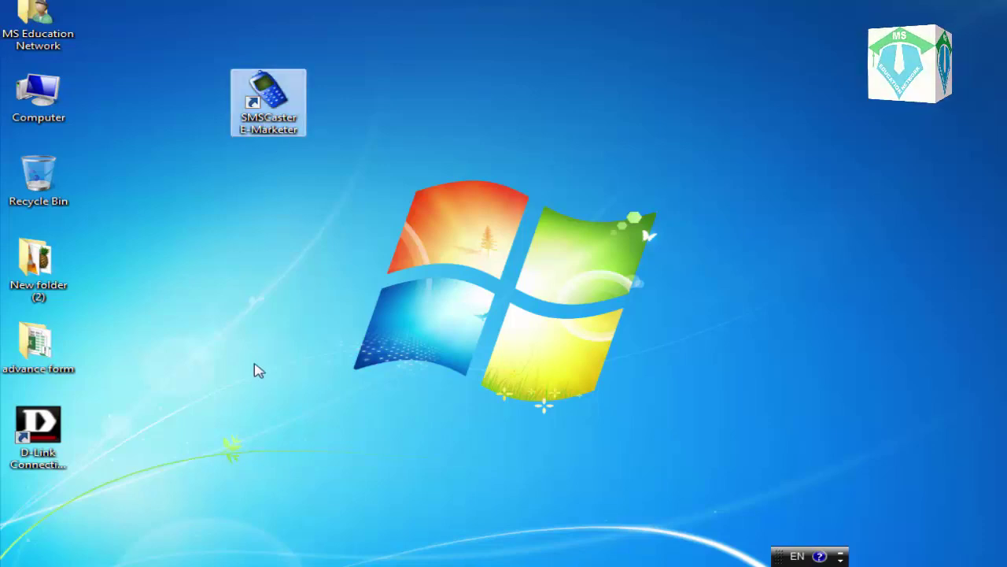
pyautogui.click(314, 215)
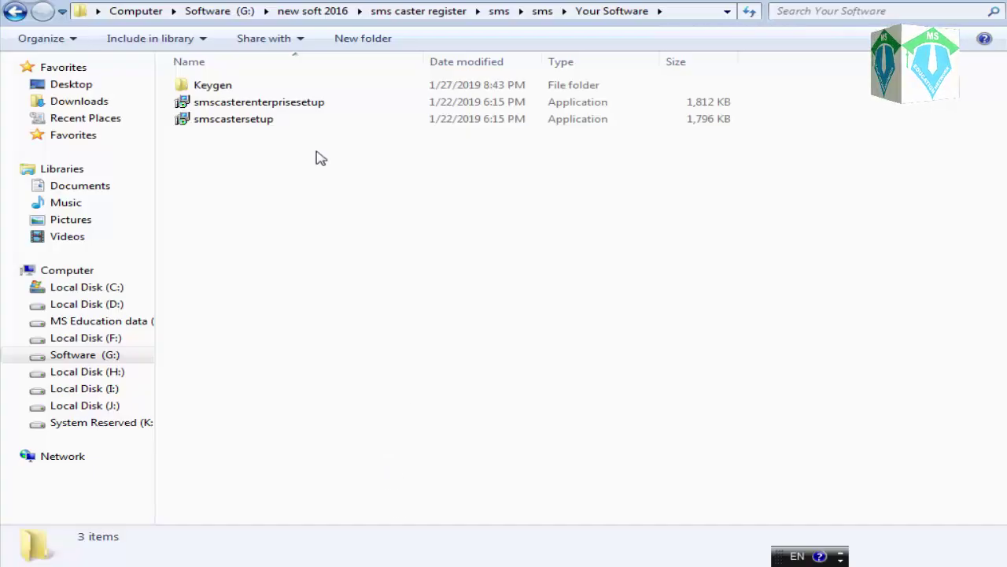
# Select the smscastersetup and smscasterenterprisesetup files, then clear the selection
pyautogui.moveTo(233, 153); pyautogui.dragTo(222, 83)
pyautogui.click(244, 160)
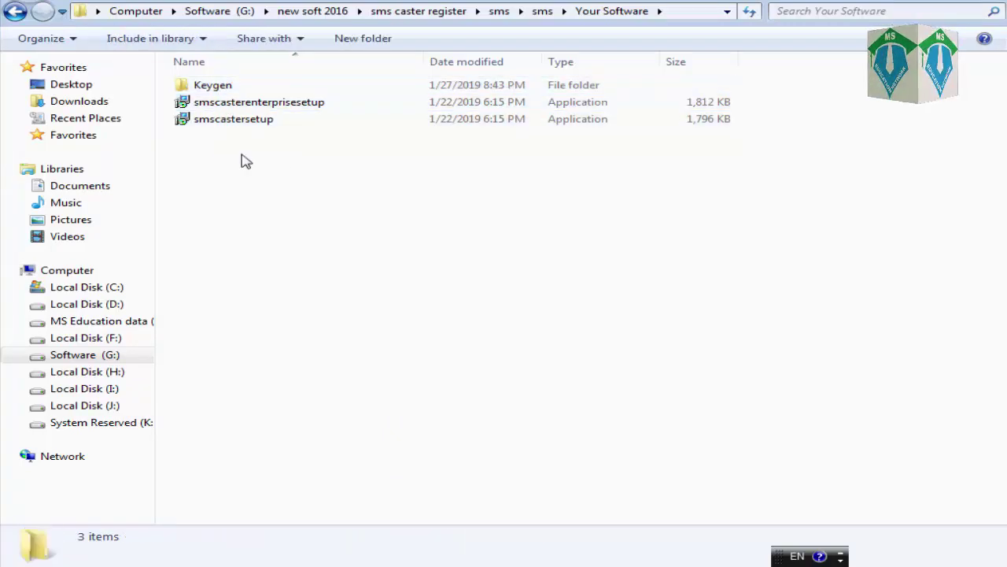
pyautogui.moveTo(236, 144); pyautogui.dragTo(236, 128)
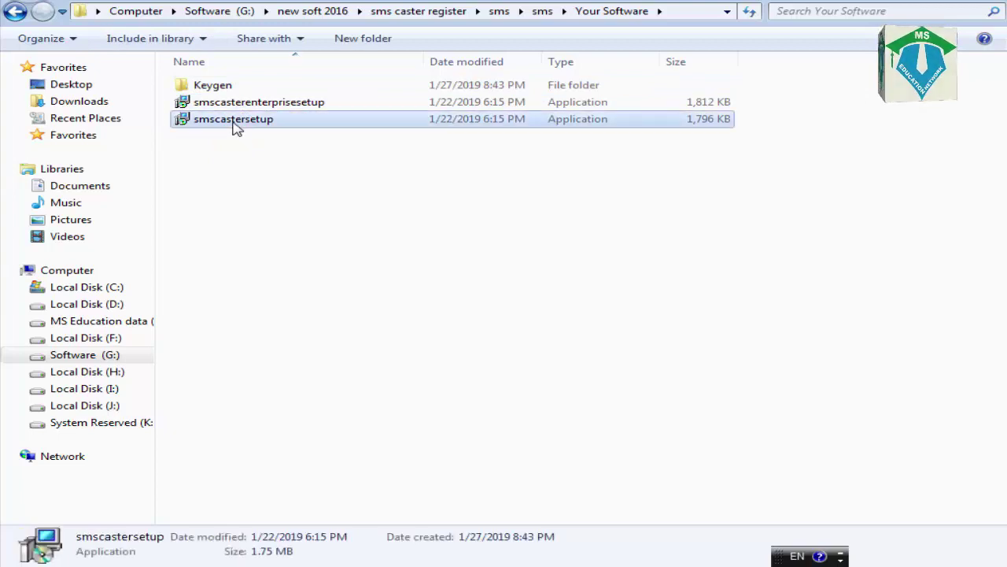
pyautogui.click(244, 103)
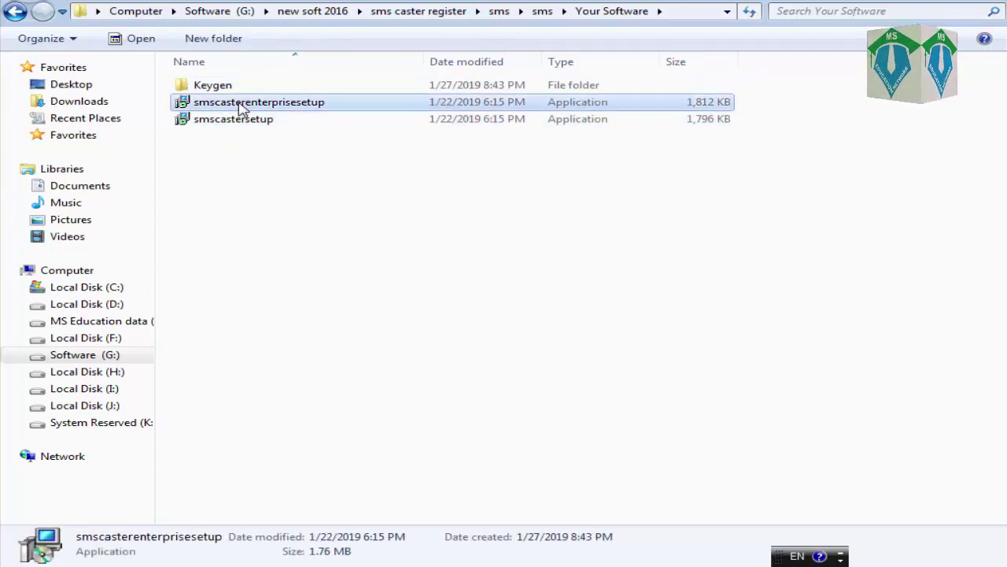
pyautogui.click(247, 158)
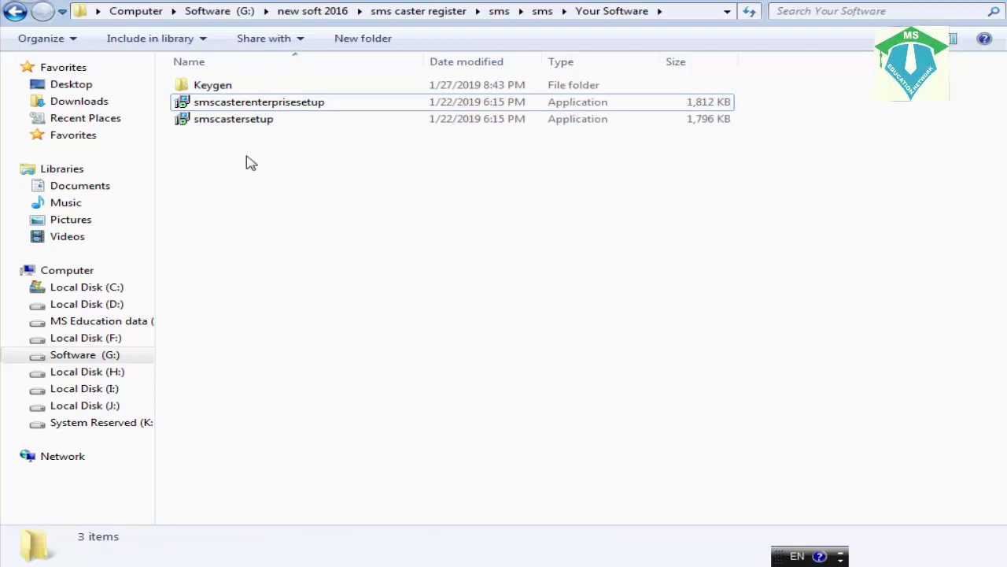
# Open the Keygen folder, test-run Keygen.FFF, then close the key generator
pyautogui.click(243, 89)
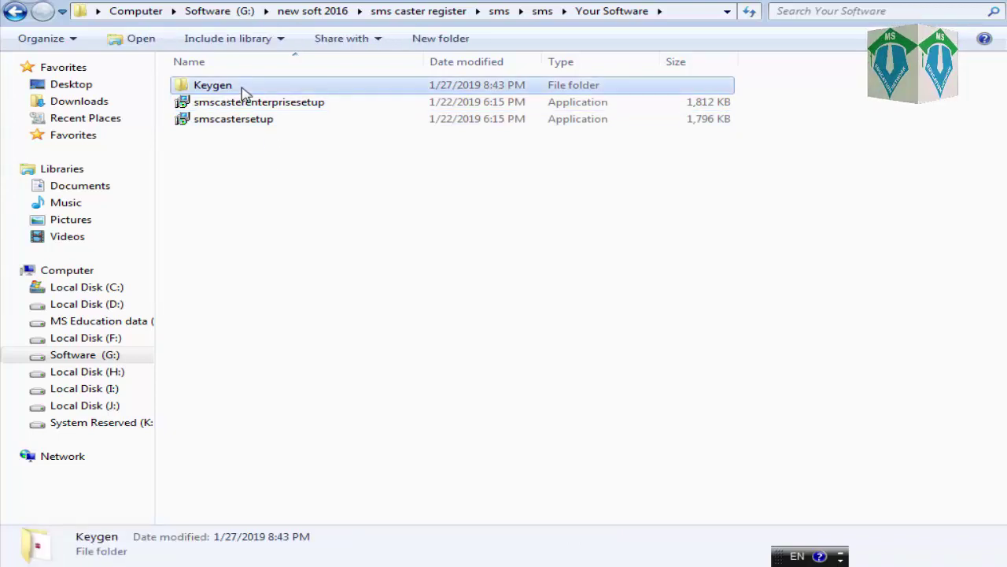
pyautogui.doubleClick(242, 89)
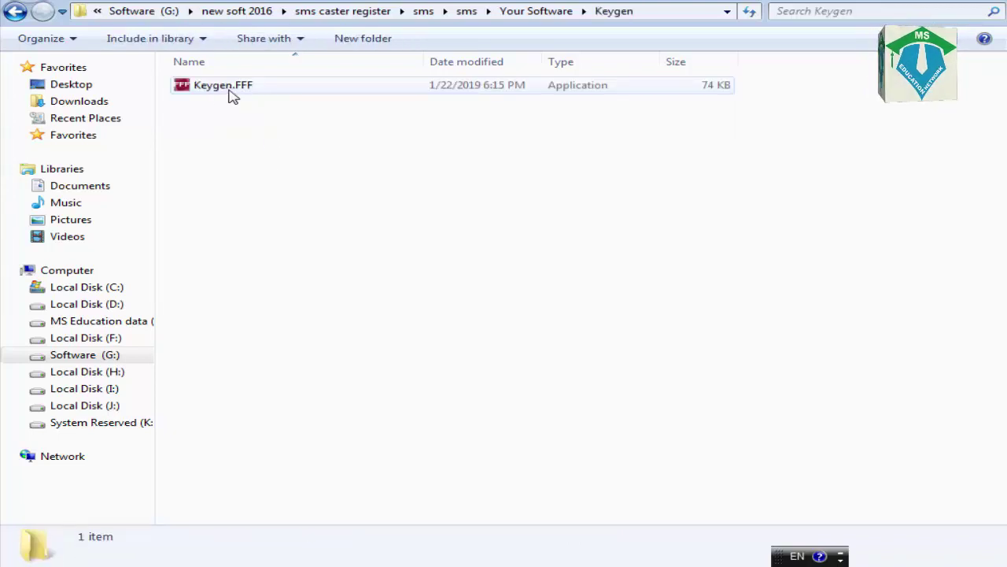
pyautogui.doubleClick(204, 91)
pyautogui.moveTo(410, 155); pyautogui.dragTo(451, 153)
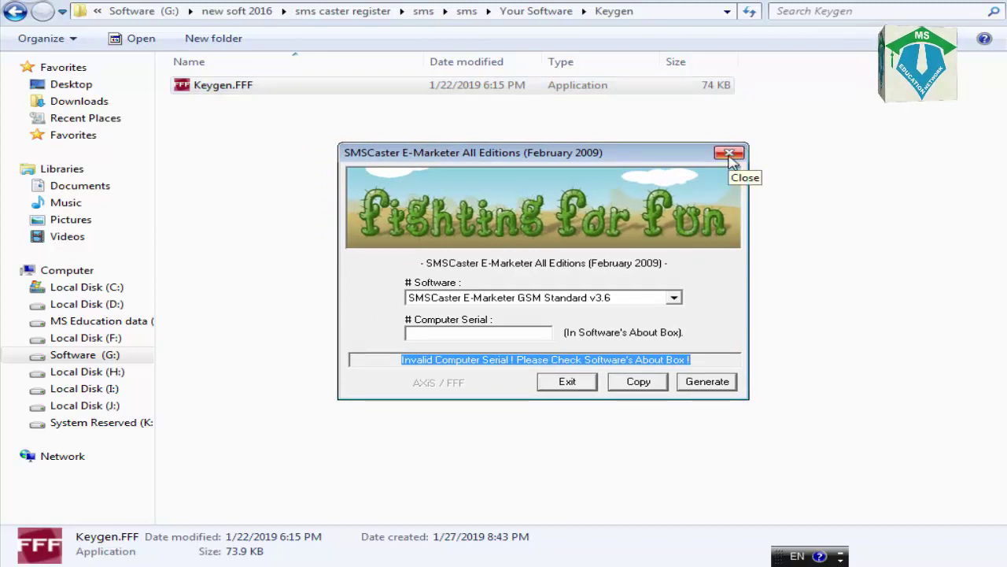
pyautogui.click(729, 153)
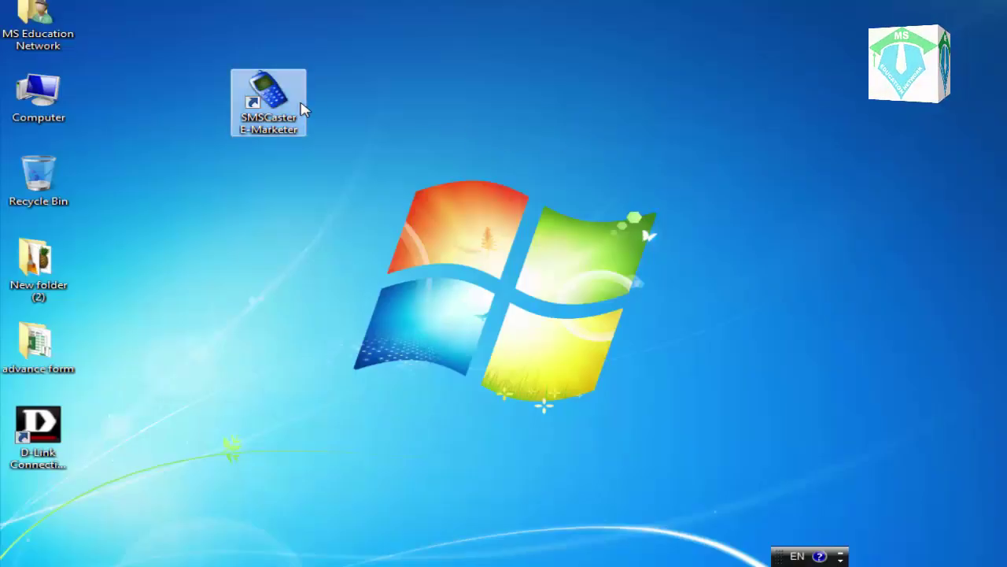
# Launch SMSCaster E-Marketer from the desktop and reveal its Licensed status on the status bar
pyautogui.doubleClick(304, 108)
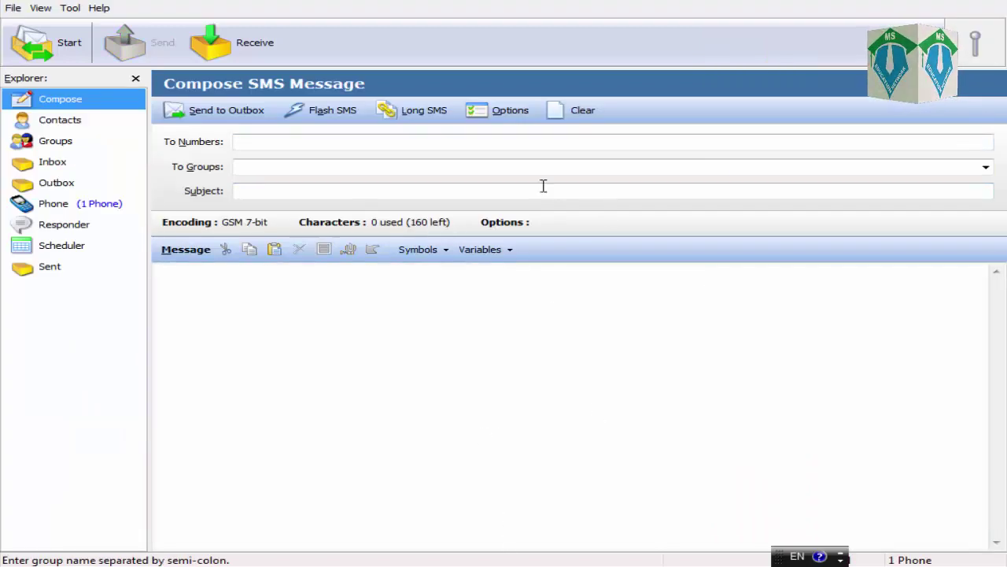
pyautogui.click(271, 392)
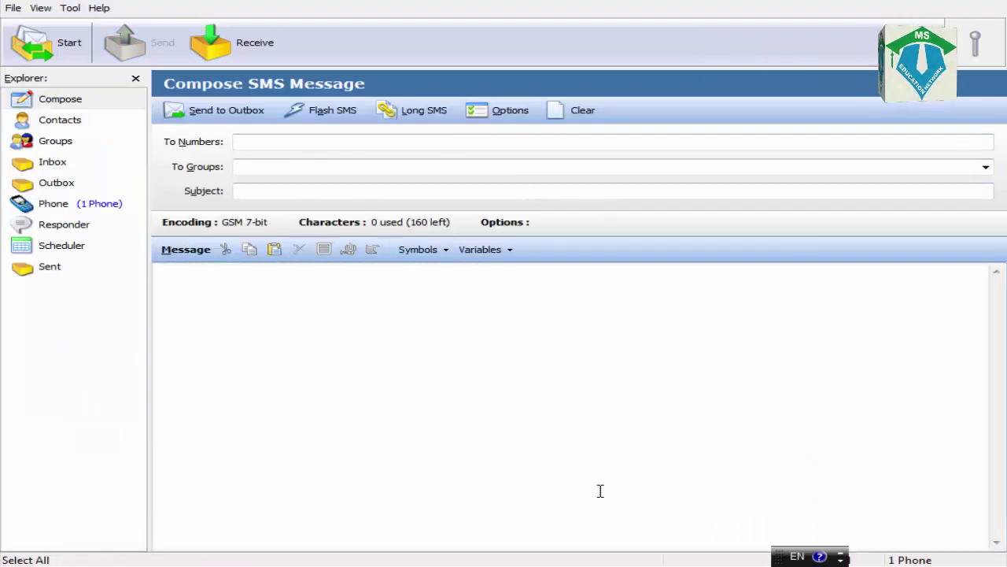
pyautogui.moveTo(769, 557); pyautogui.dragTo(929, 531)
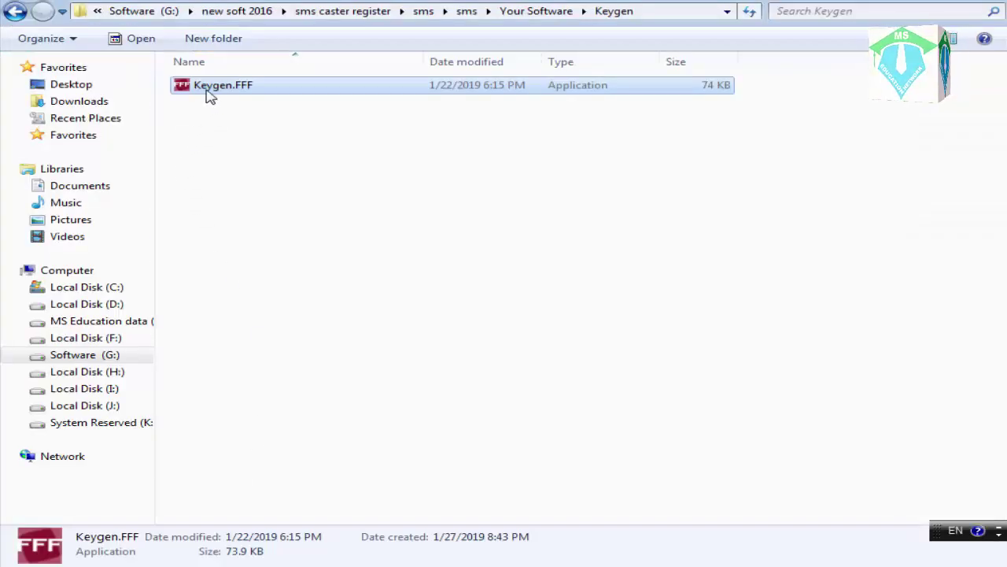
# Launch Keygen.FFF and choose SMSCaster E-Marketer GSM Enterprise v3.6 as the software
pyautogui.doubleClick(210, 93)
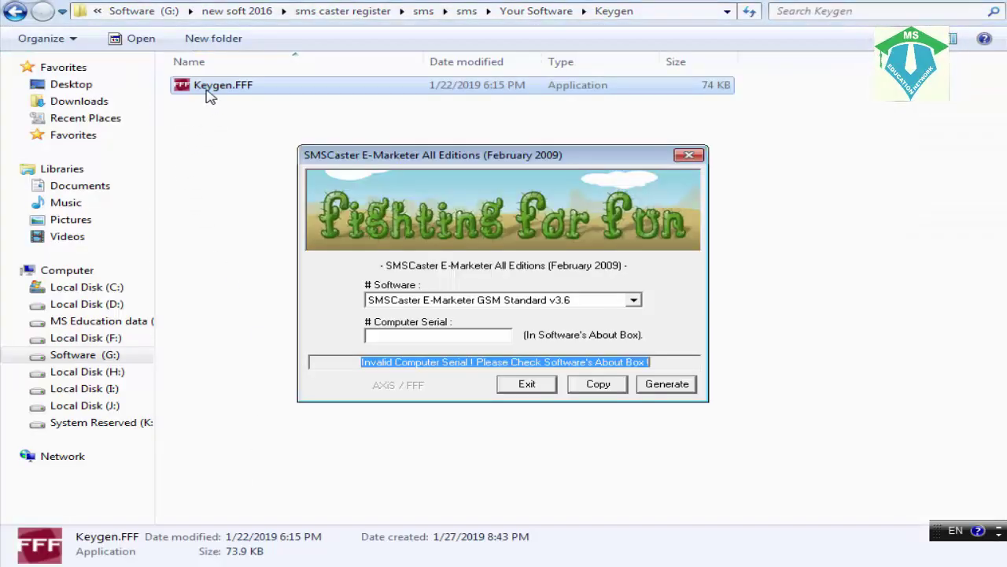
pyautogui.click(440, 306)
pyautogui.click(526, 313)
pyautogui.click(457, 303)
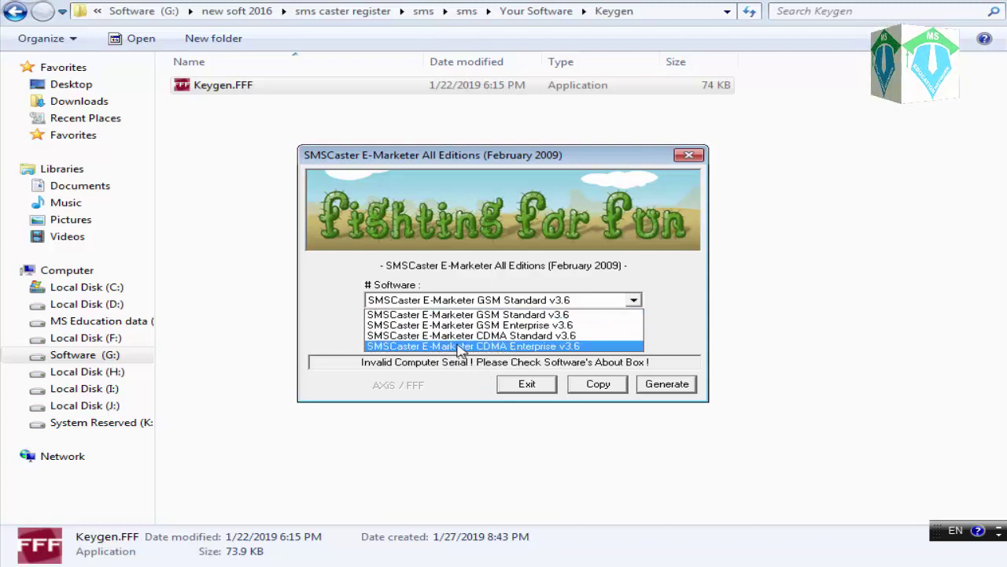
pyautogui.click(469, 325)
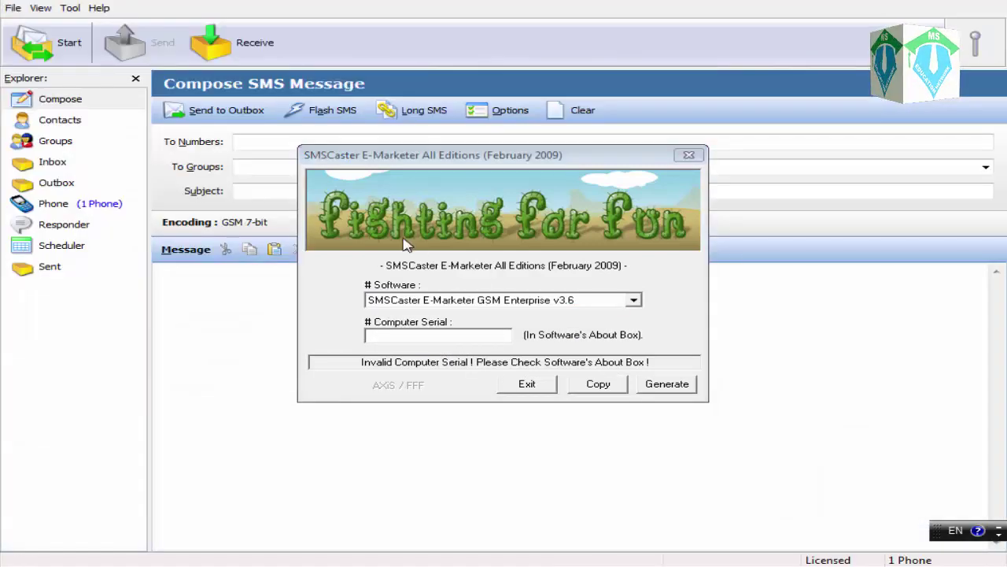
# Reposition the key generator and restore down the SMSCaster window
pyautogui.click(351, 150)
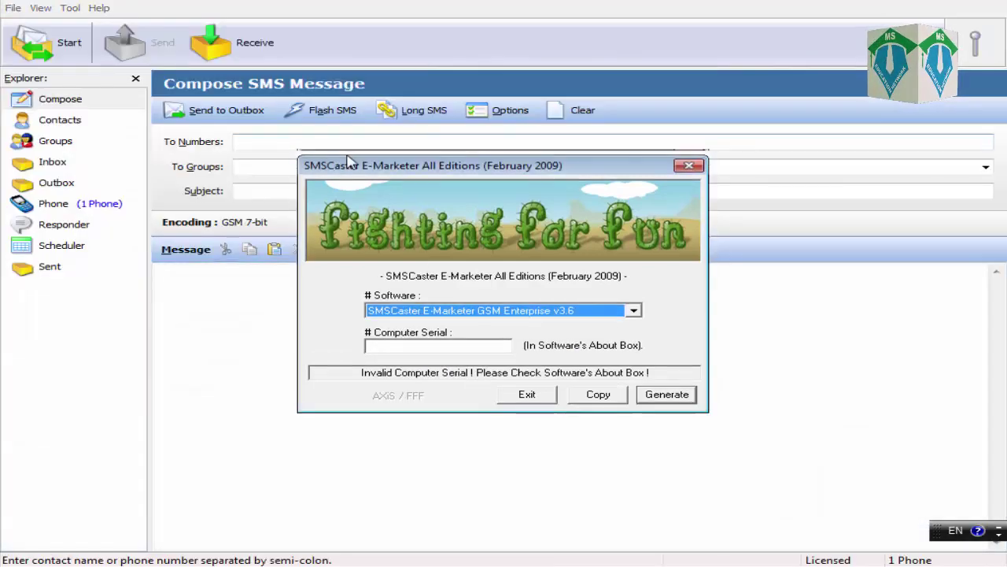
pyautogui.moveTo(359, 157); pyautogui.dragTo(355, 172)
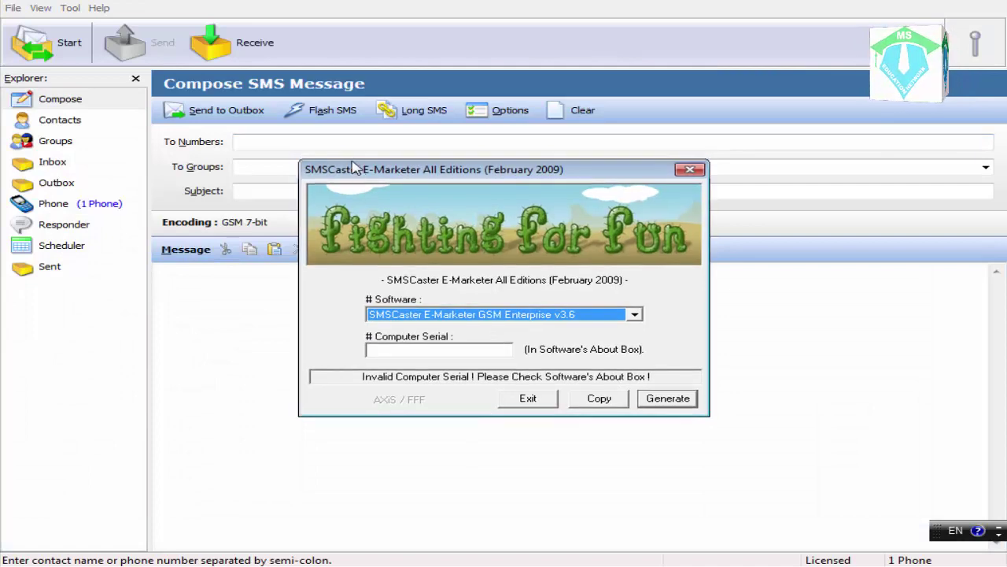
pyautogui.click(7, 3)
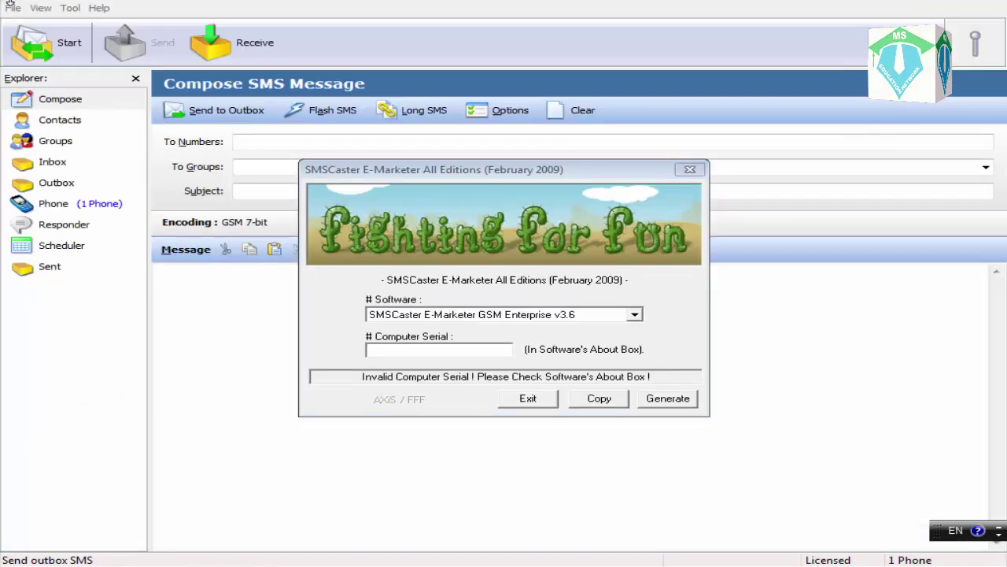
pyautogui.moveTo(194, 7); pyautogui.dragTo(258, 67)
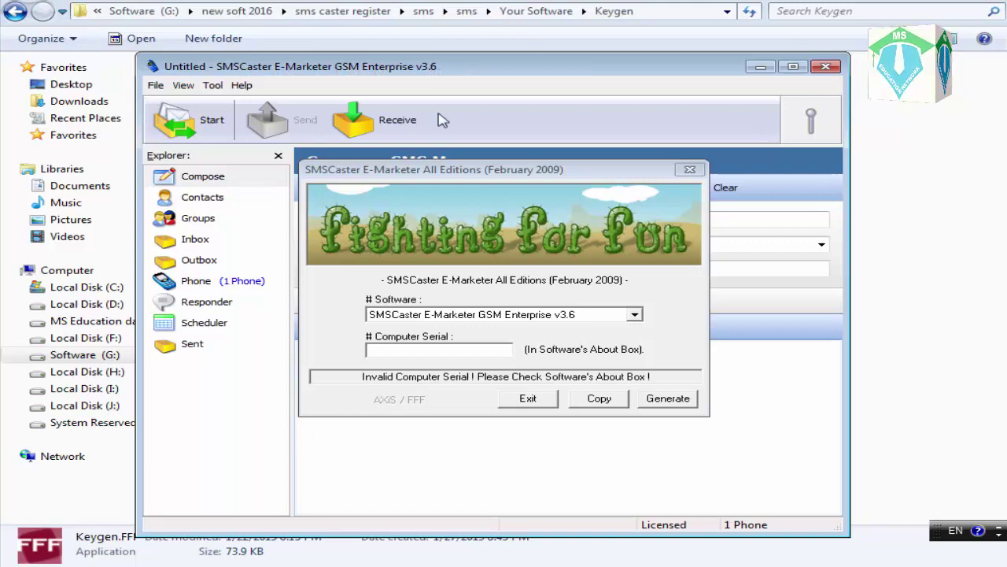
# Reselect GSM Enterprise v3.6 in the keygen and focus its Computer Serial field
pyautogui.moveTo(444, 167); pyautogui.dragTo(612, 209)
pyautogui.click(571, 358)
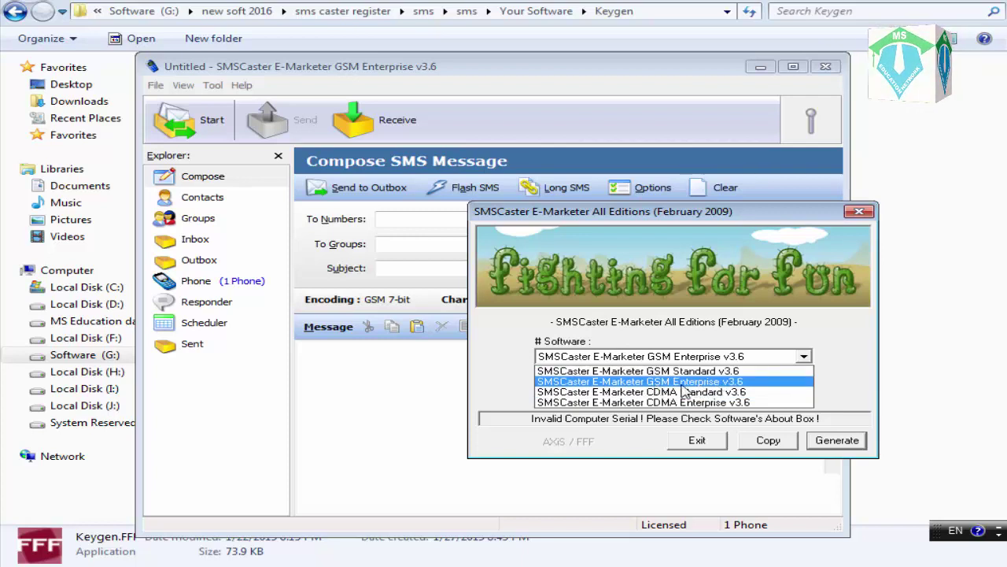
pyautogui.click(707, 383)
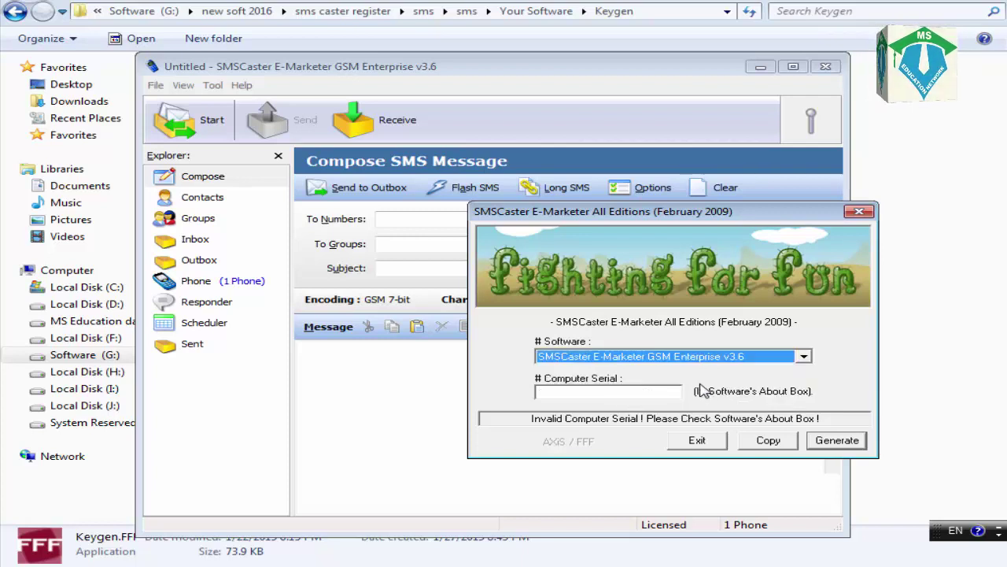
pyautogui.click(598, 392)
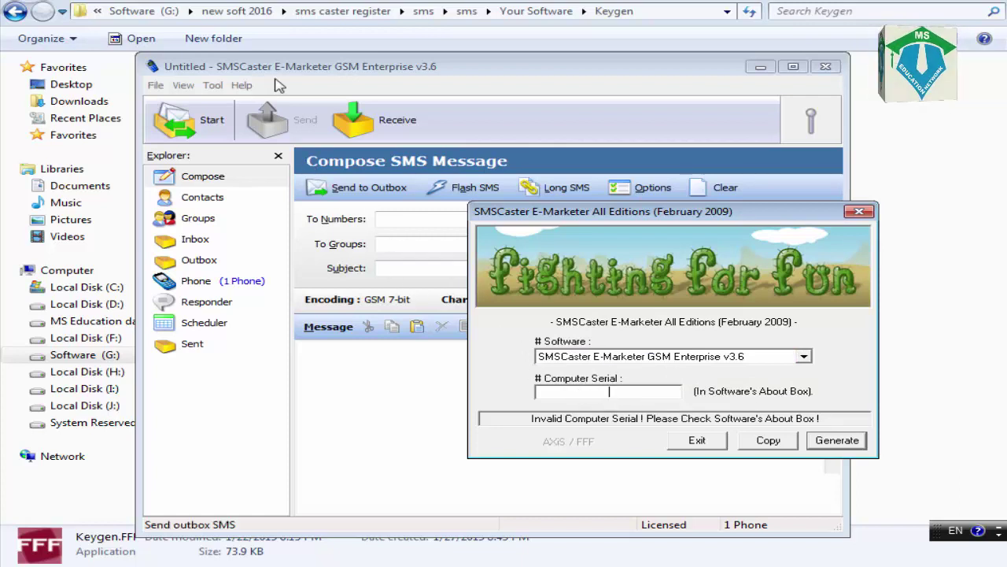
# Show SMSCaster's Help > About dialog with licence details and move it to the upper left
pyautogui.click(272, 87)
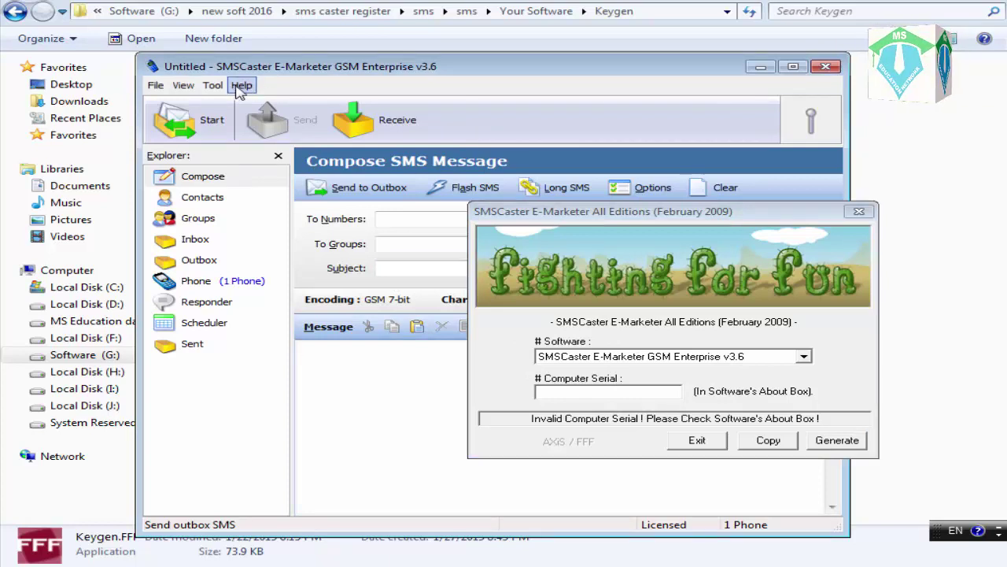
pyautogui.click(242, 87)
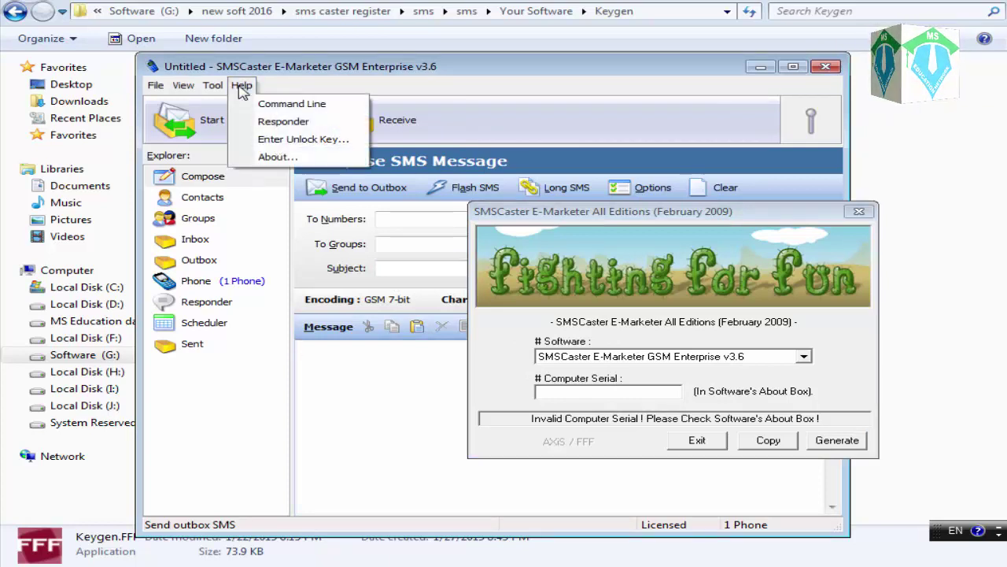
pyautogui.click(295, 159)
pyautogui.moveTo(446, 135); pyautogui.dragTo(186, 92)
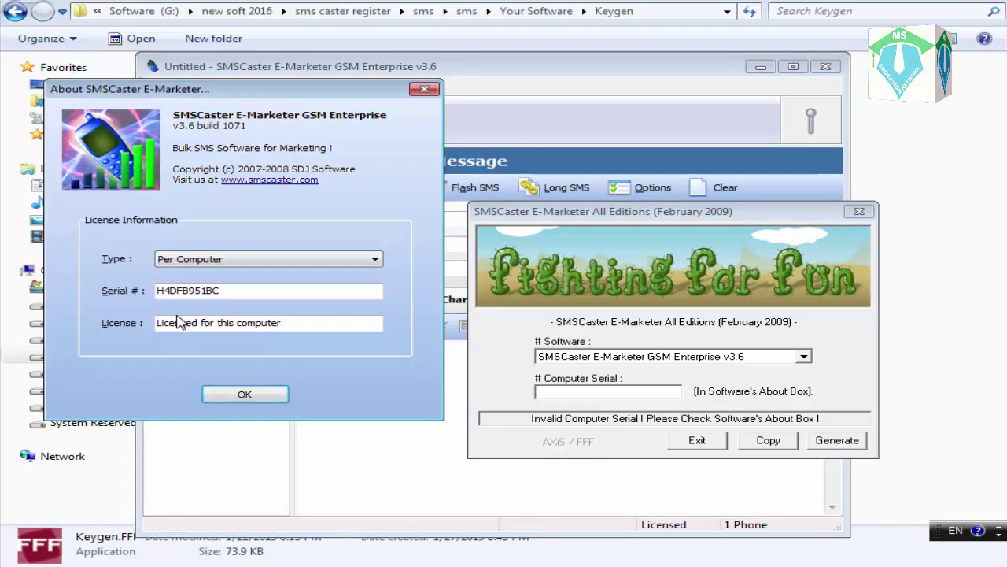
# Copy the computer serial from the About box and paste it into the keygen's Computer Serial
pyautogui.moveTo(247, 291); pyautogui.dragTo(139, 290)
pyautogui.rightClick(175, 291)
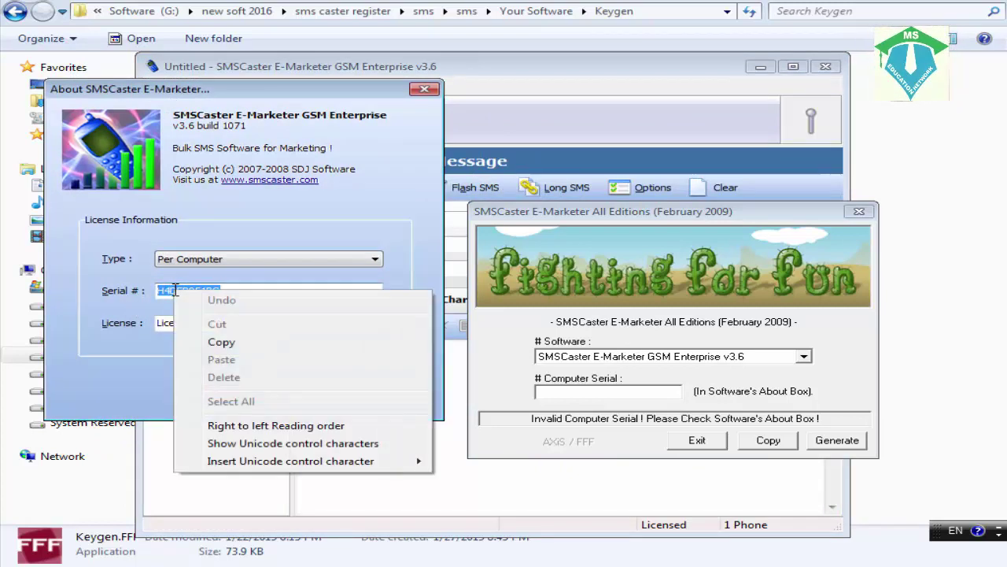
pyautogui.click(226, 343)
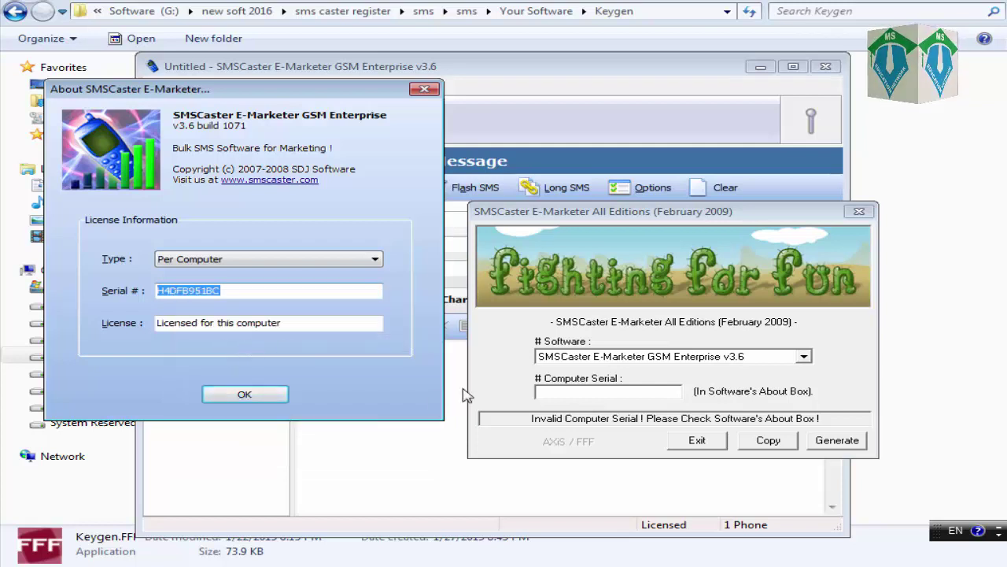
pyautogui.click(628, 387)
pyautogui.rightClick(593, 392)
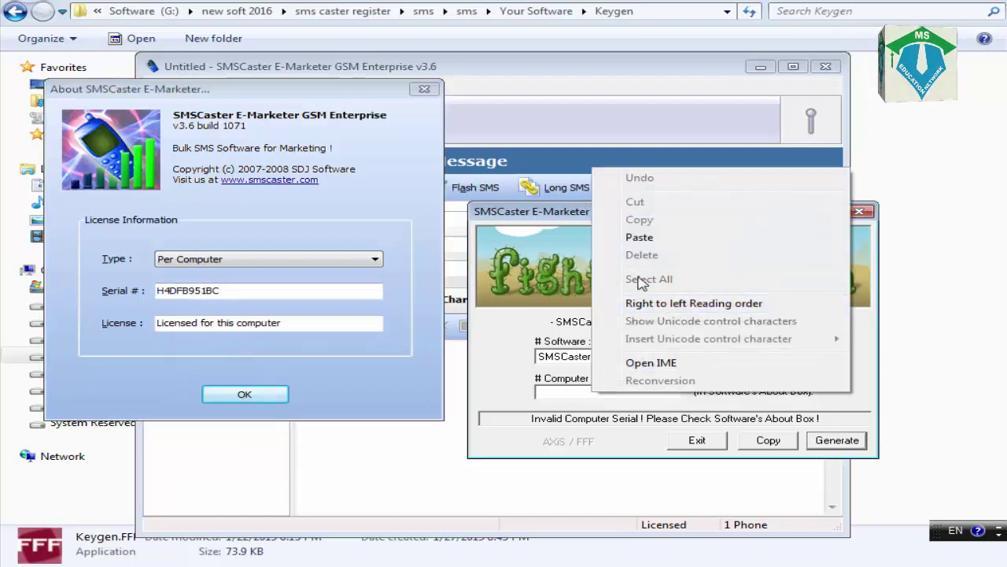
pyautogui.click(639, 237)
# Copy the generated unlock key, then close the keygen and the About dialog
pyautogui.moveTo(634, 394); pyautogui.dragTo(780, 419)
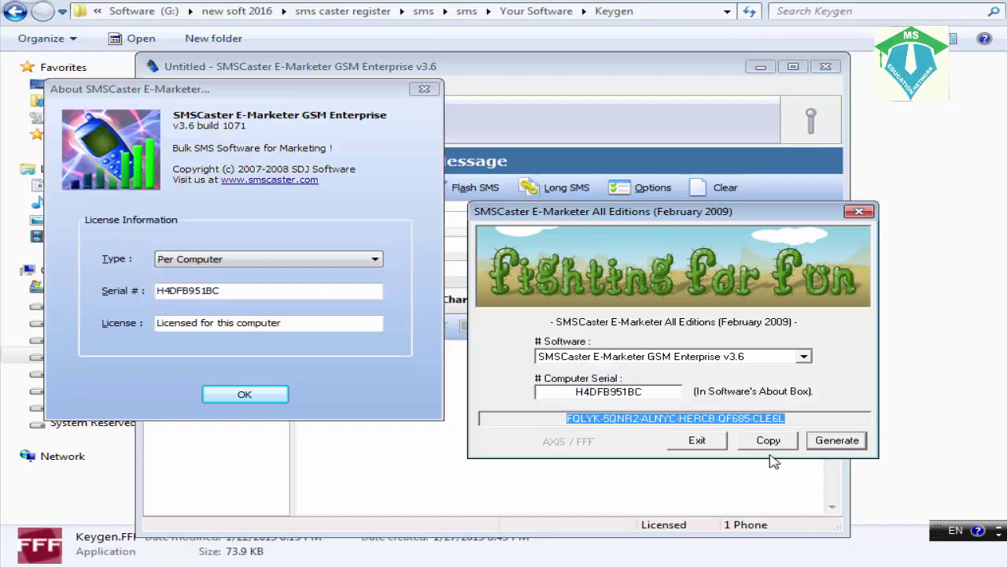
pyautogui.click(768, 443)
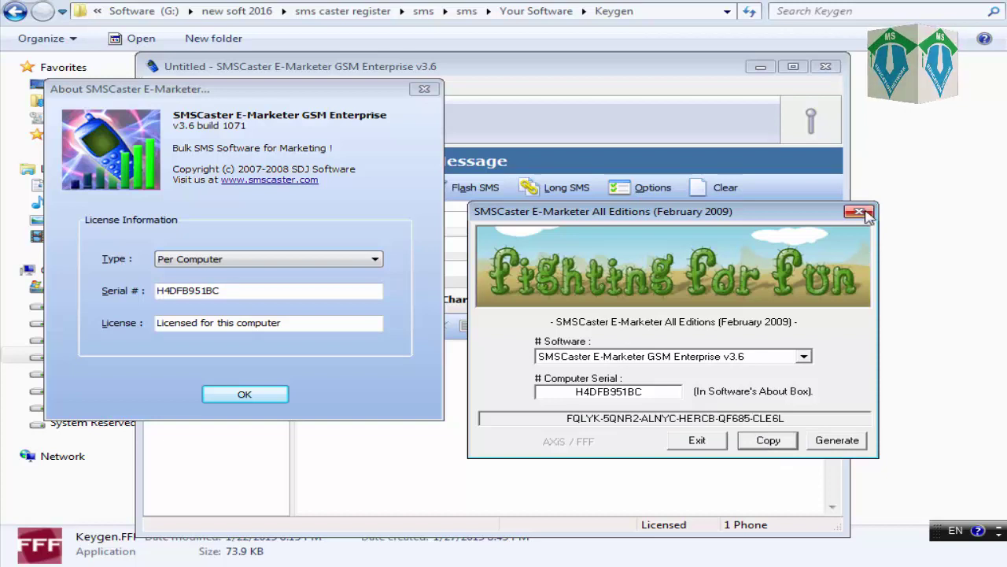
pyautogui.click(859, 211)
pyautogui.click(424, 89)
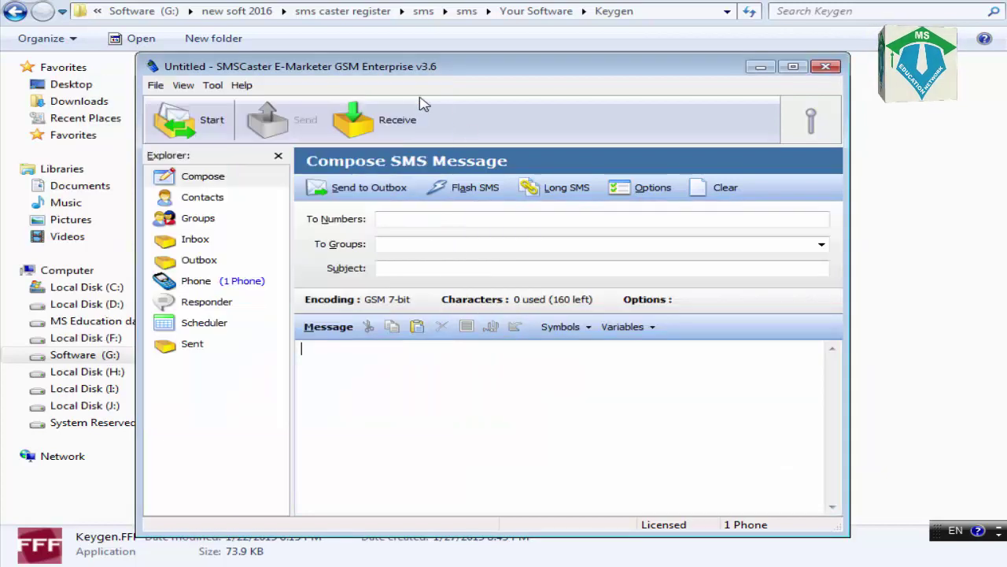
# Paste the unlock key into Help > Enter Unlock Key, confirm with OK, and minimize SMSCaster
pyautogui.click(242, 86)
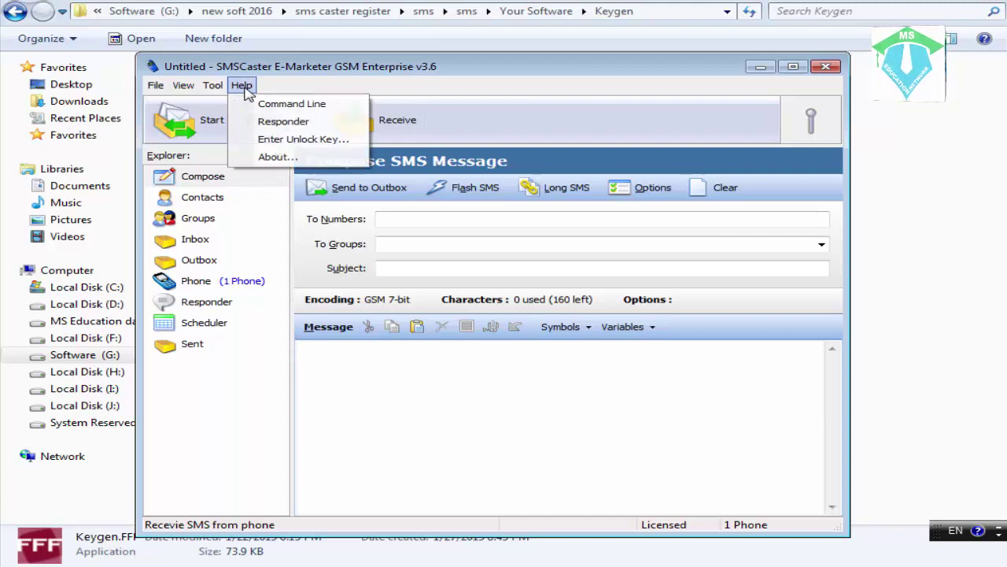
pyautogui.click(300, 145)
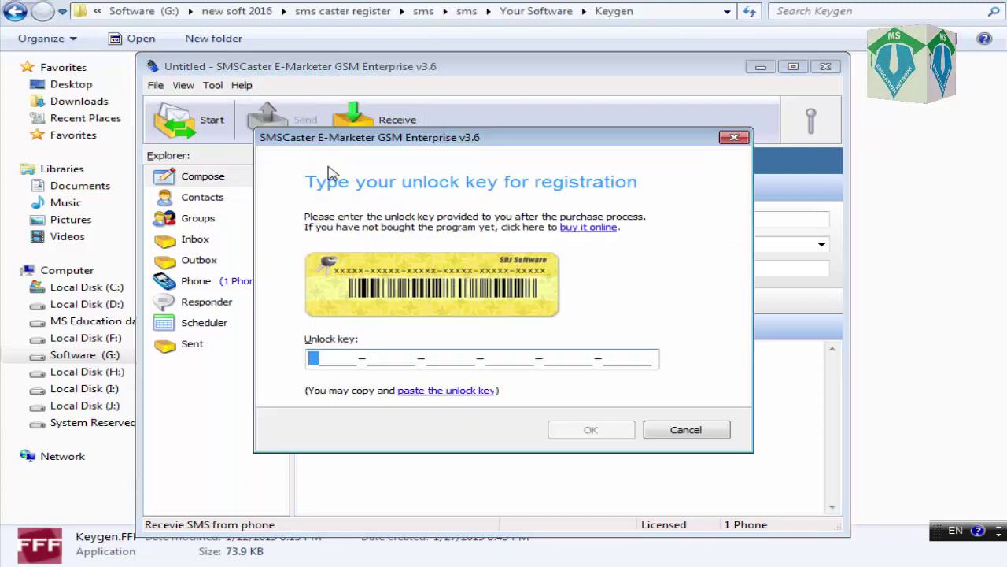
pyautogui.rightClick(315, 359)
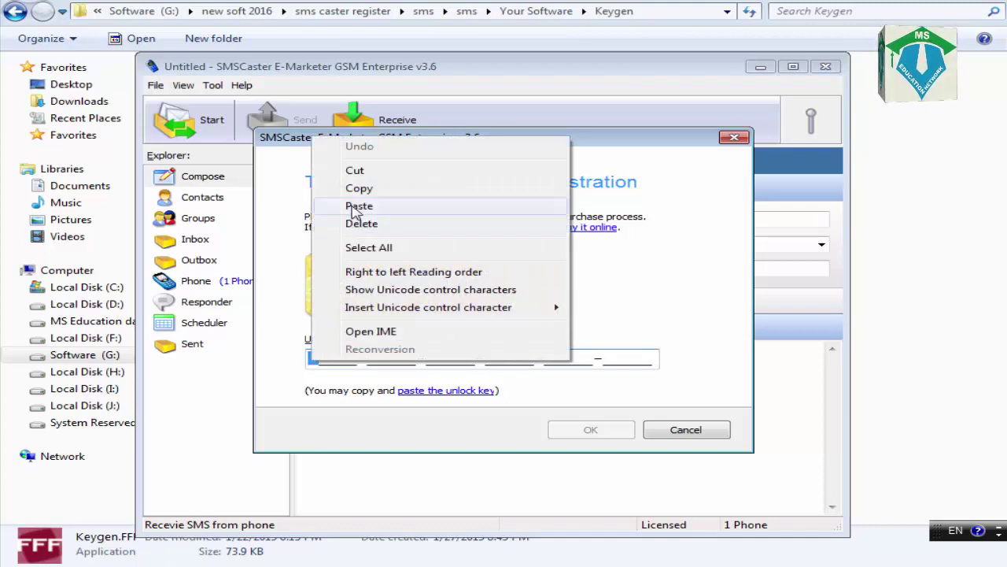
pyautogui.click(358, 206)
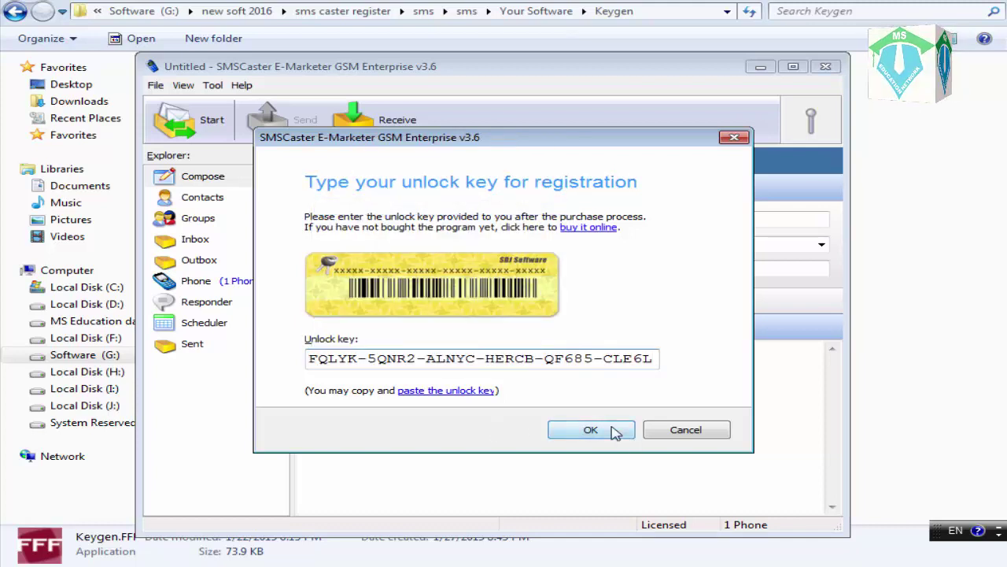
pyautogui.click(592, 430)
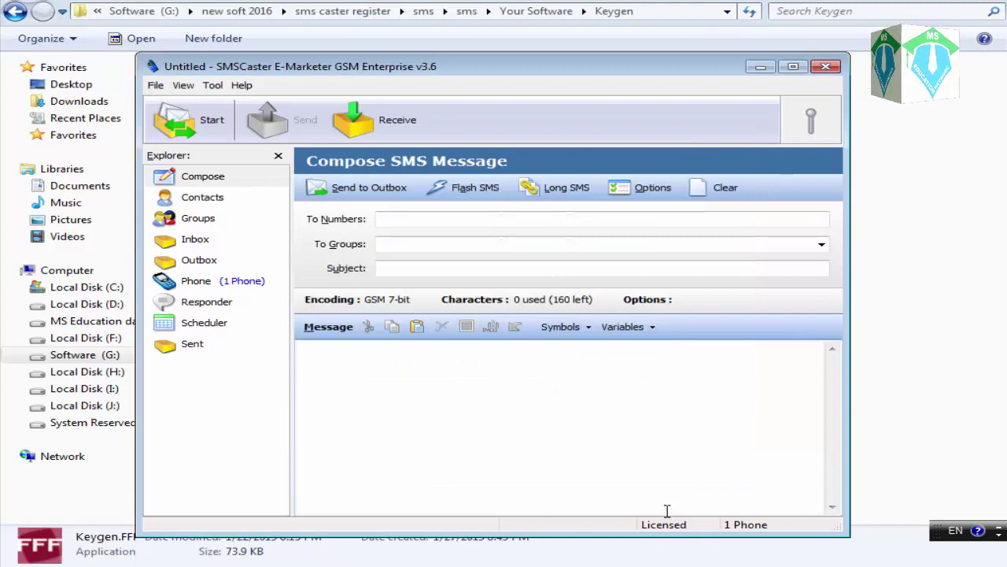
pyautogui.click(758, 69)
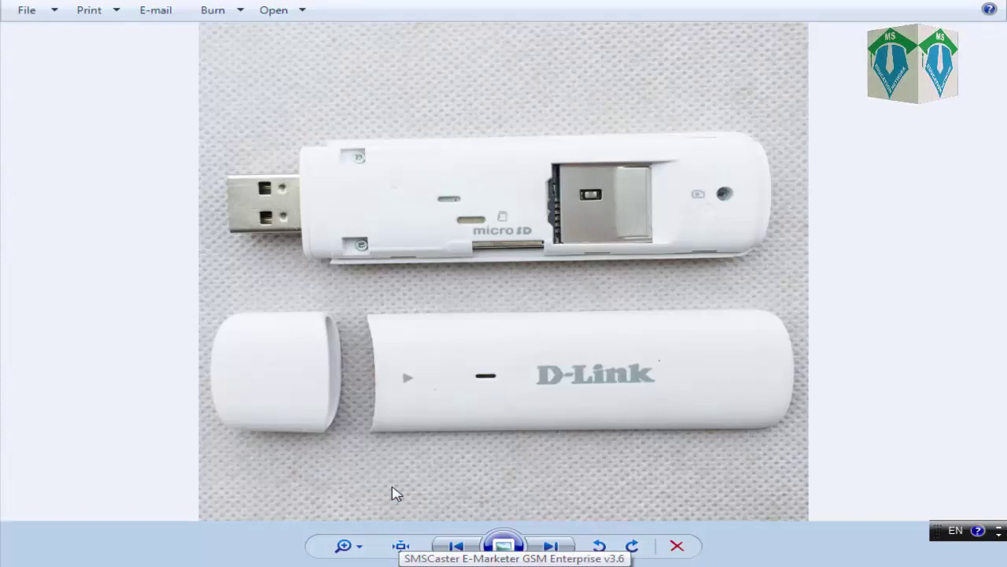
# Browse the D-Link USB modem photos, from the closed dongle to the opened one
pyautogui.click(451, 546)
pyautogui.click(450, 546)
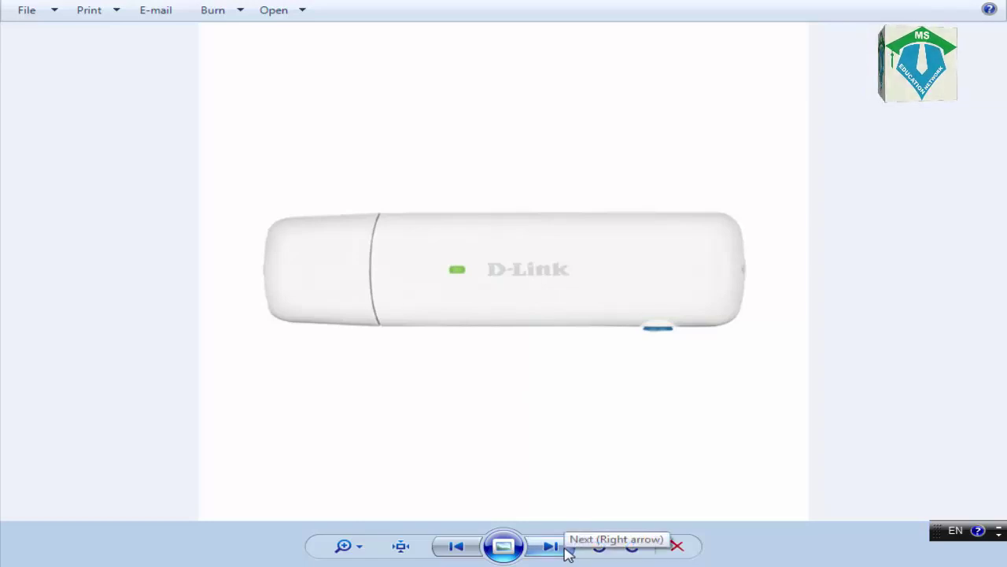
pyautogui.click(551, 547)
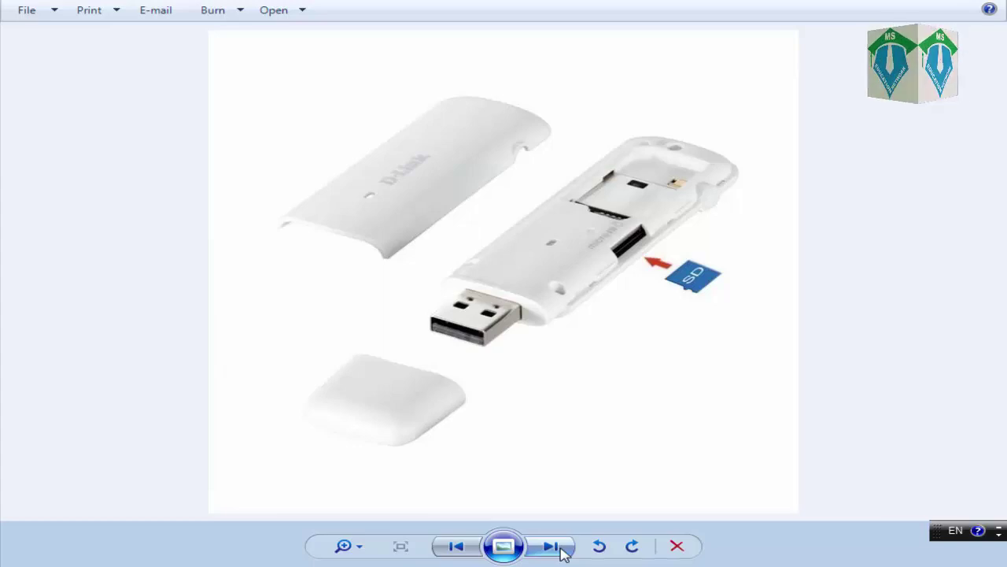
pyautogui.click(551, 546)
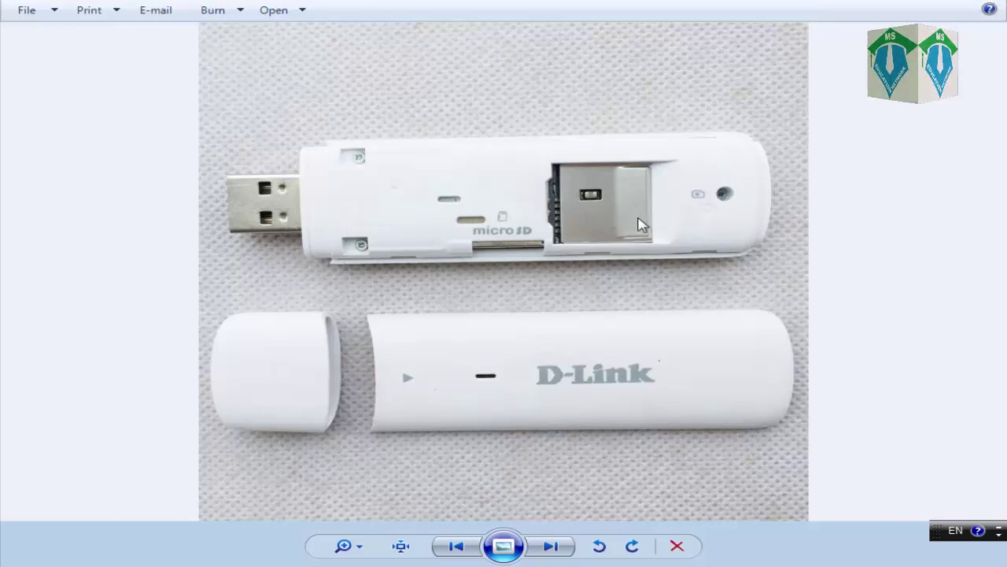
# Close the photo viewer and move the D-Link Connection Manager shortcut beside SMSCaster's
pyautogui.click(919, 3)
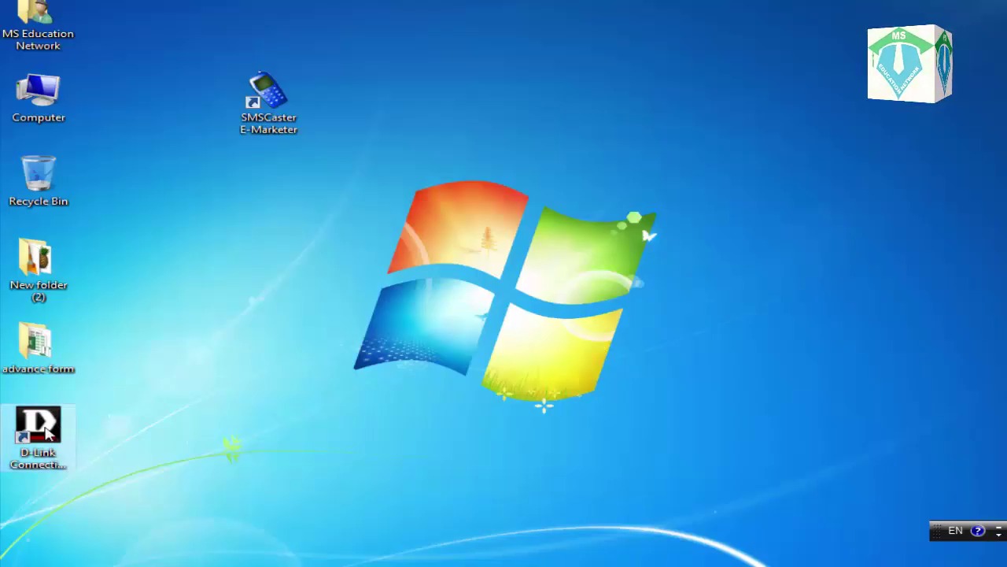
pyautogui.moveTo(38, 425); pyautogui.dragTo(262, 292)
pyautogui.click(262, 368)
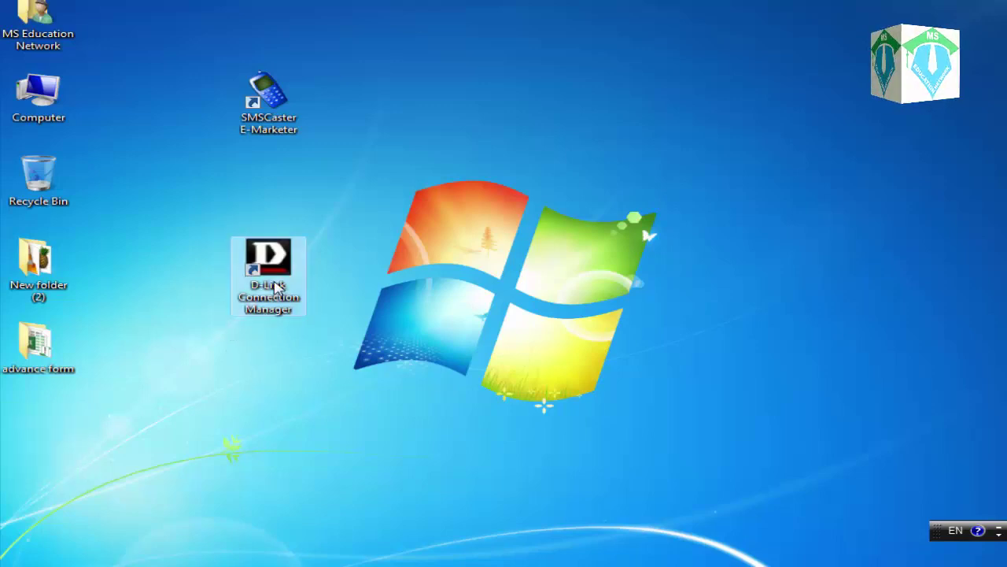
pyautogui.moveTo(368, 223); pyautogui.dragTo(177, 368)
pyautogui.click(179, 370)
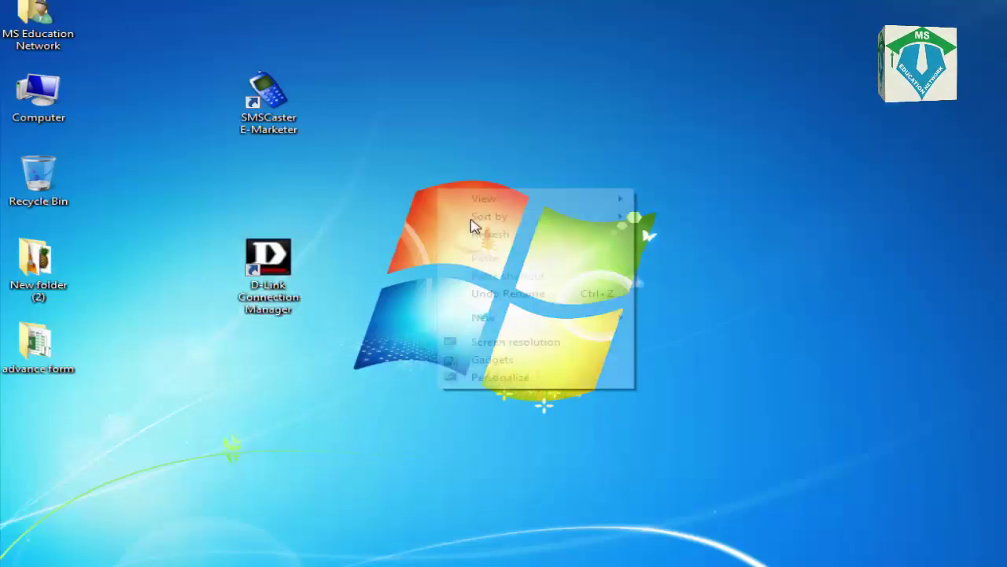
# Refresh the desktop and launch D-Link Connection Manager
pyautogui.rightClick(438, 189)
pyautogui.click(482, 234)
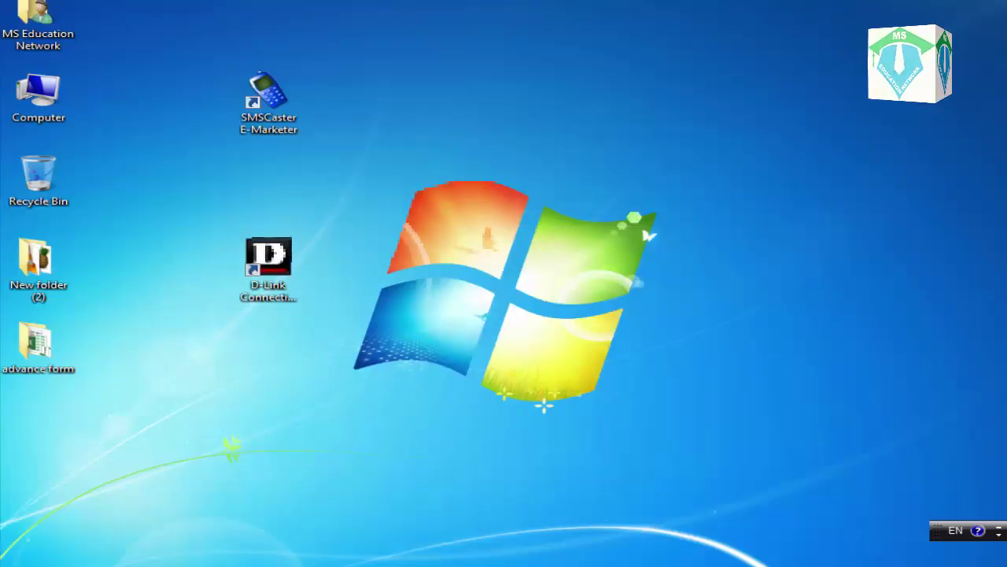
pyautogui.doubleClick(267, 260)
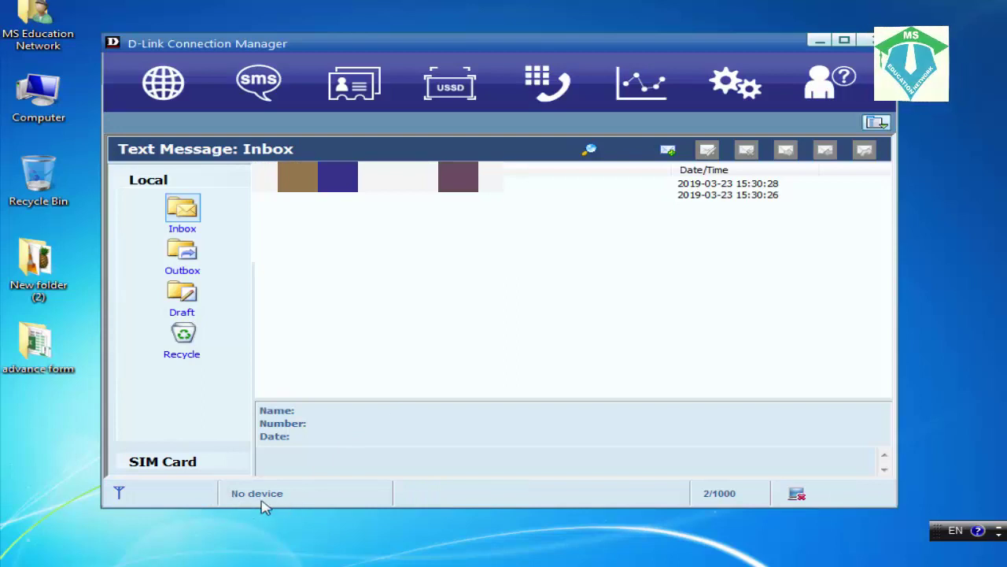
# Switch D-Link Connection Manager to its Internet Connect page, then show the desktop
pyautogui.click(162, 103)
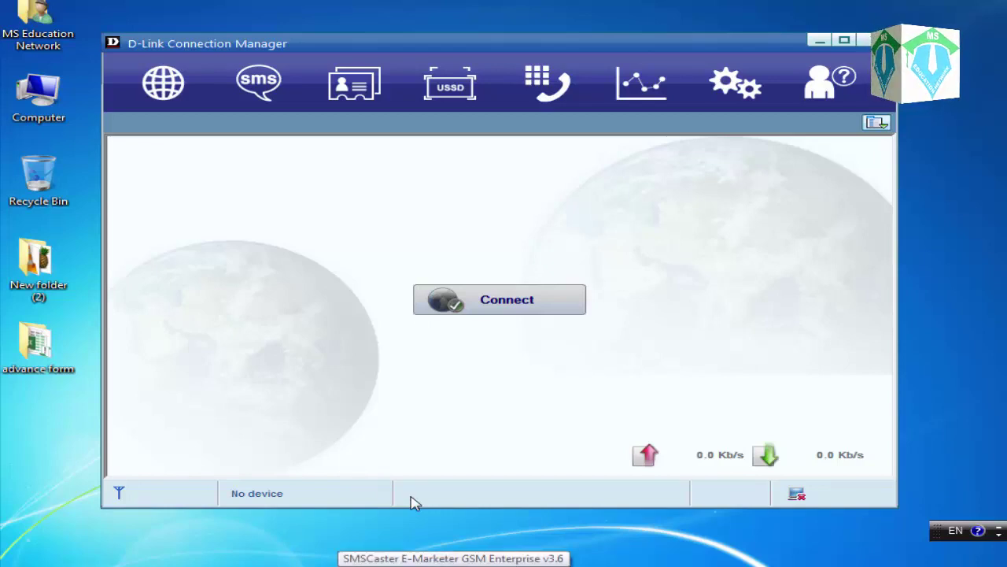
pyautogui.press('super+d')
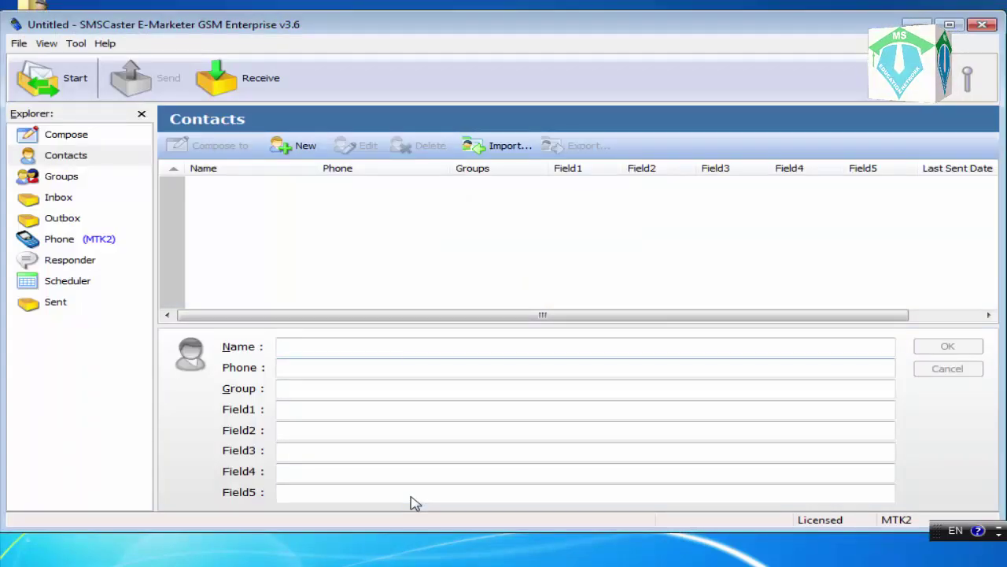
# Save a new contact with the person's first name and their mobile phone number
pyautogui.press('Tab')
pyautogui.hotkey('shift', 'Tab')
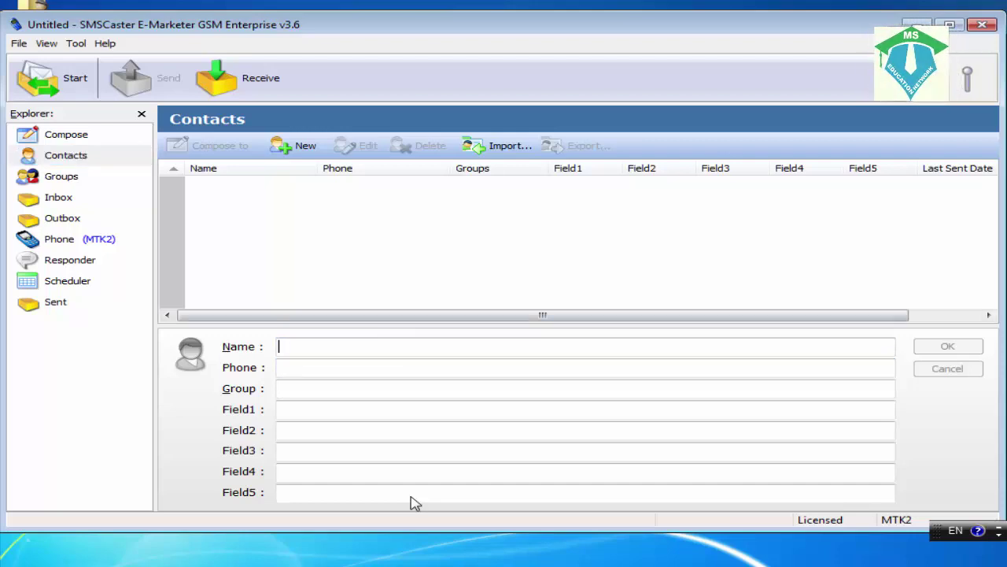
pyautogui.write('shahbaz')
pyautogui.press('Tab')
pyautogui.press('Return')
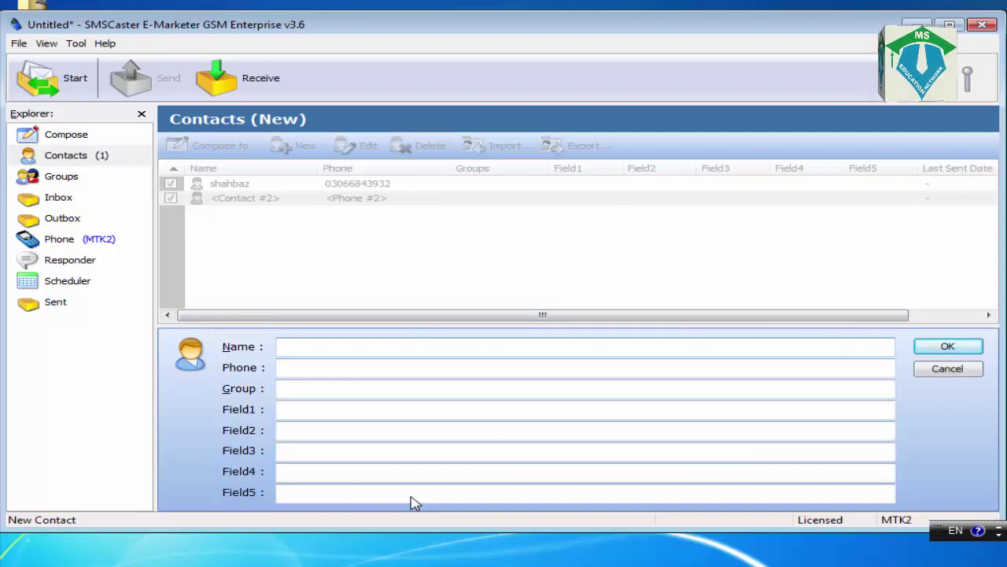
# Discard the blank second contact and send the message 'hy' to the saved contact
pyautogui.press('Escape')
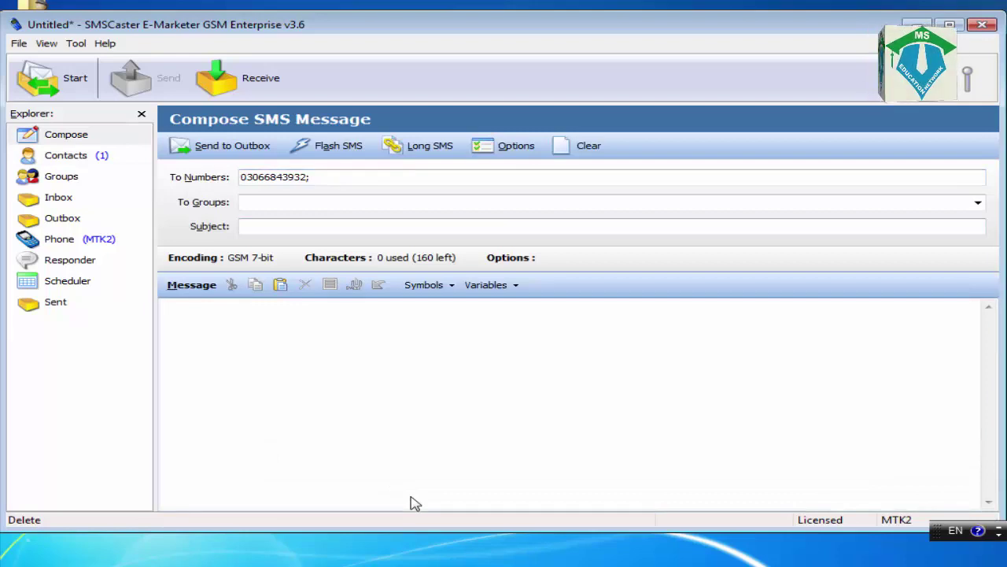
pyautogui.write('hy')
pyautogui.hotkey('ctrl', 'Return')
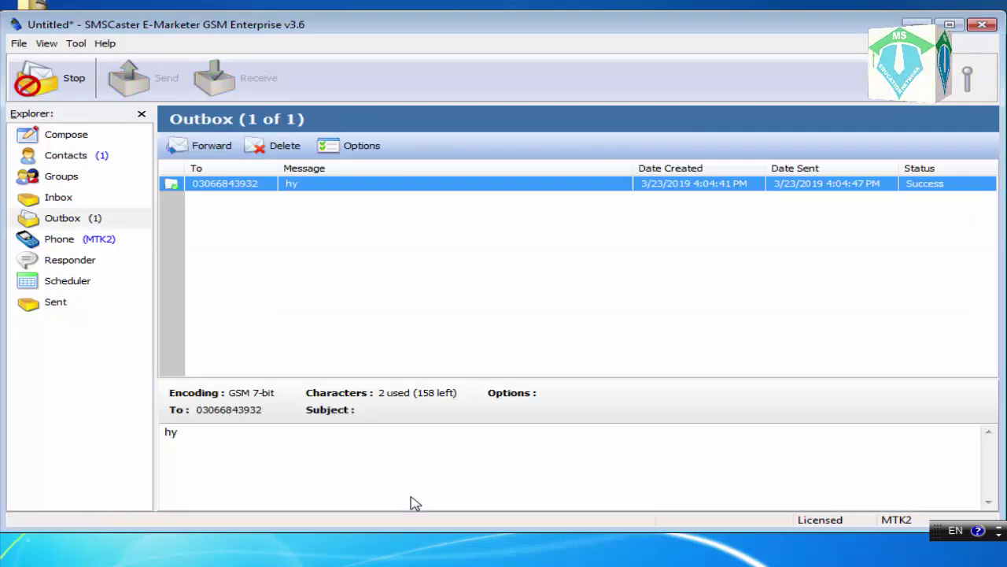